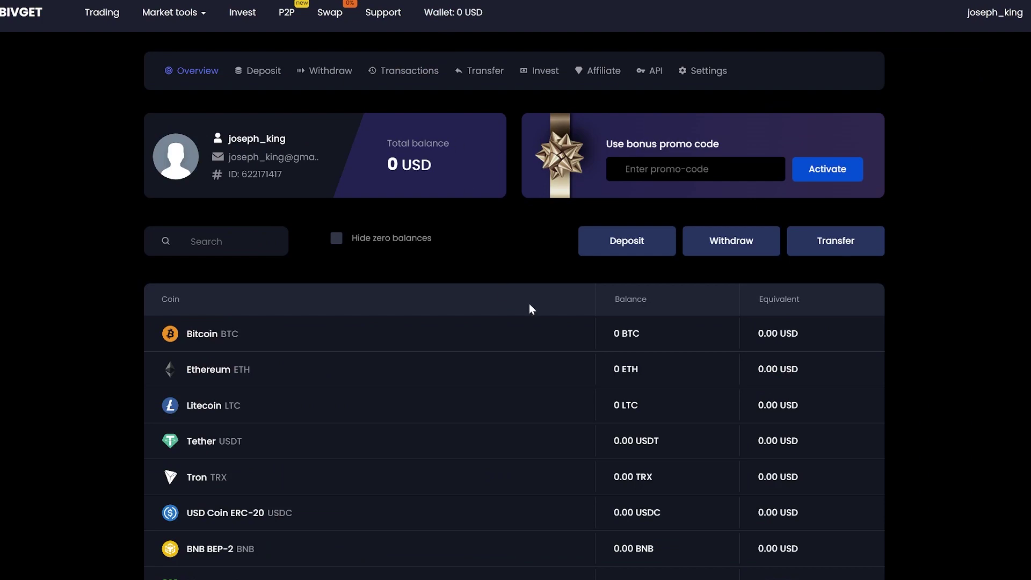
Reveal the Bitcoin deposit address on Bivget and copy it to the clipboard.
{"action": "left_click", "coordinate": [627, 240]}
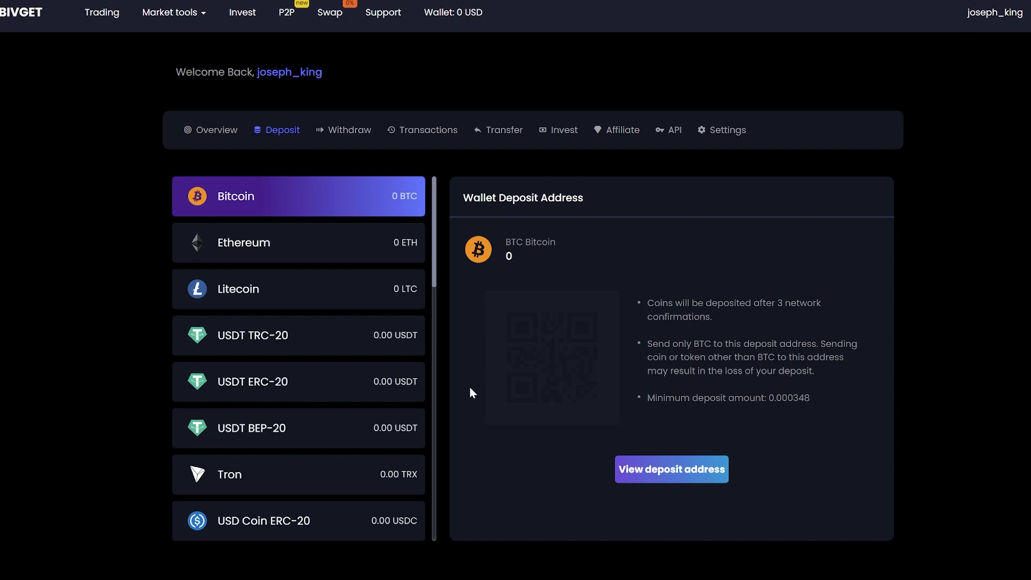
{"action": "left_click", "coordinate": [661, 471]}
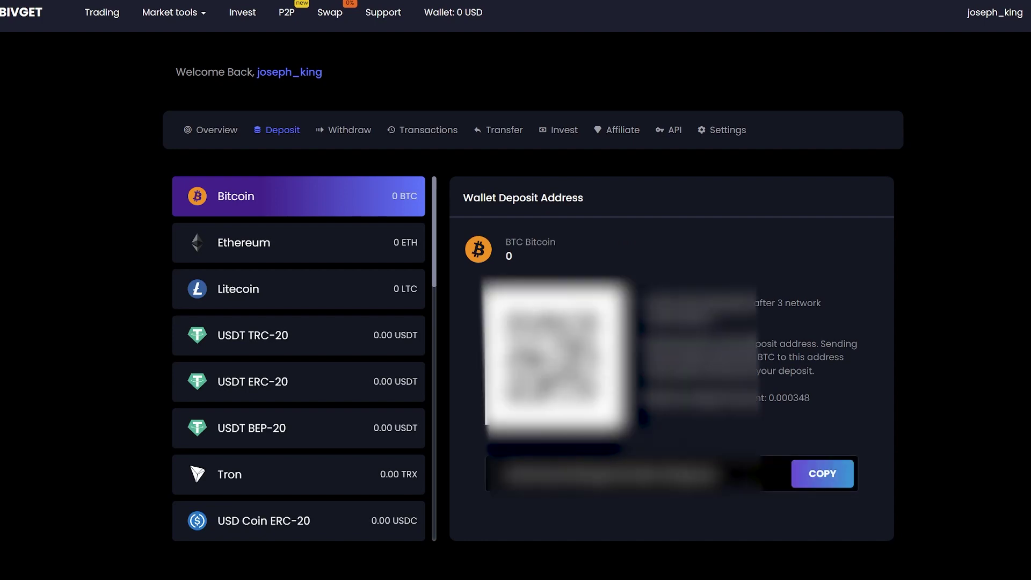
{"action": "left_click", "coordinate": [832, 479]}
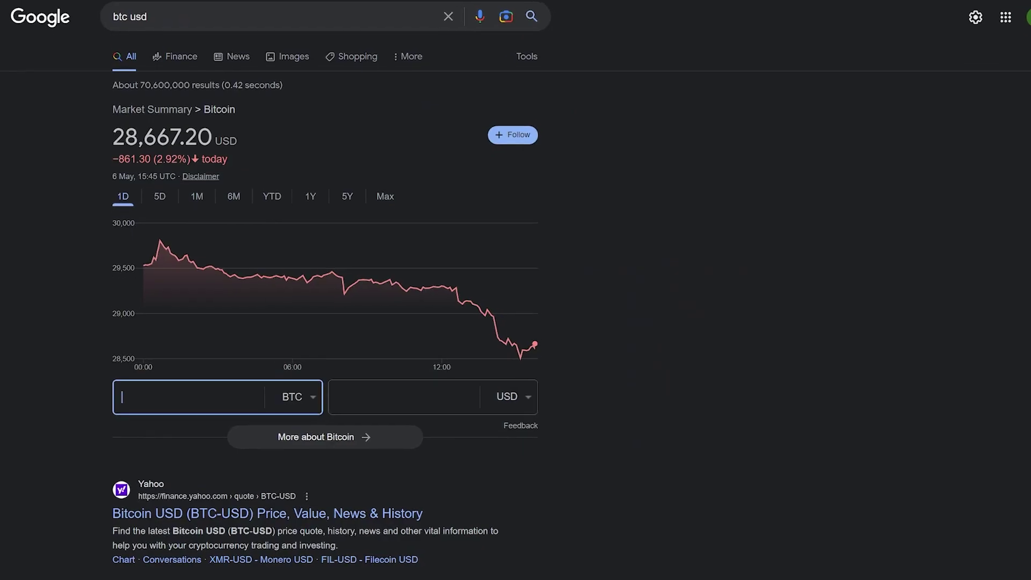
{"action": "type", "text": "0."}
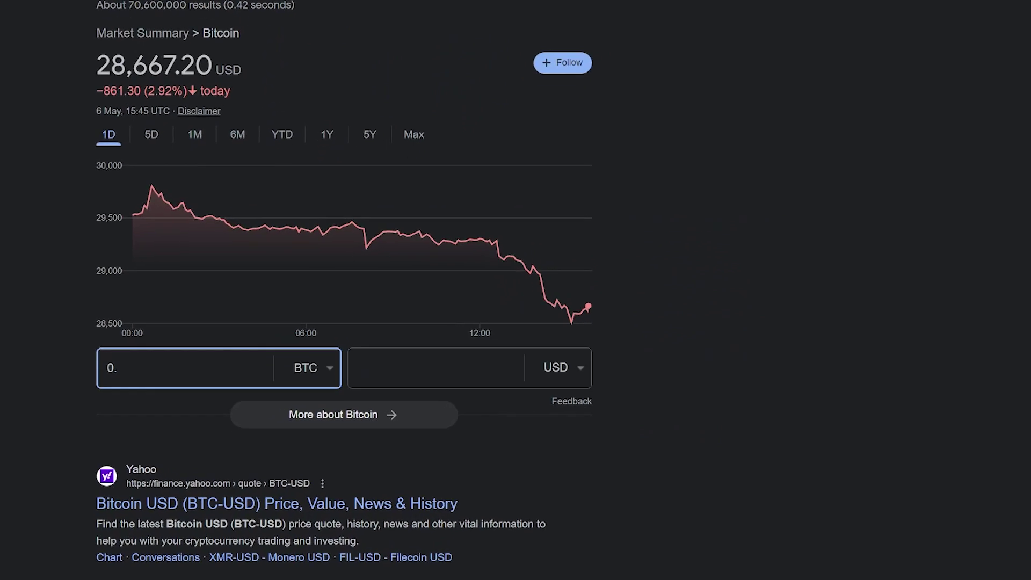
{"action": "type", "text": "035"}
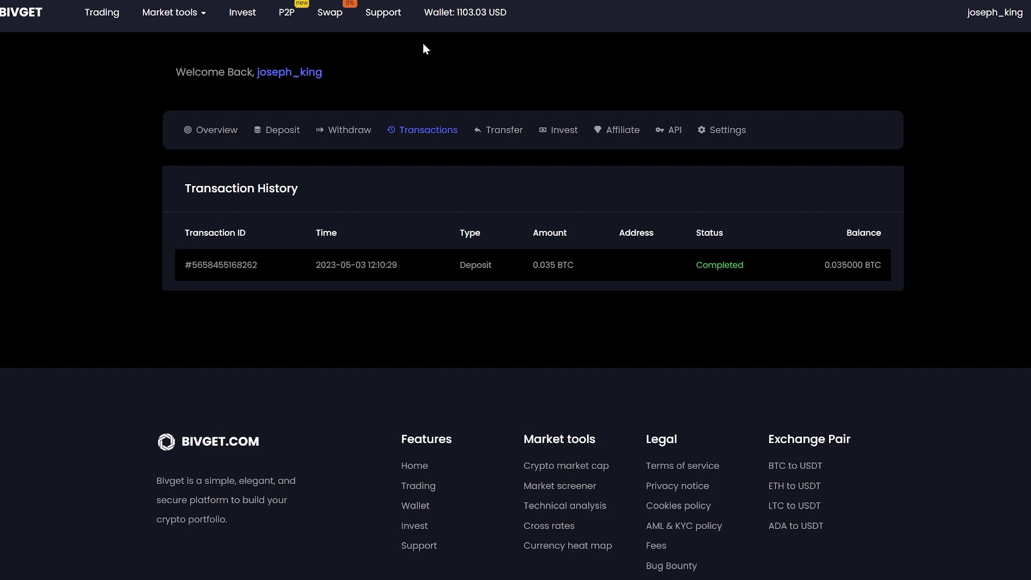
Place a 100% market sell of the 0.035 BTC balance on the BTC/USDT page.
{"action": "left_click", "coordinate": [101, 12]}
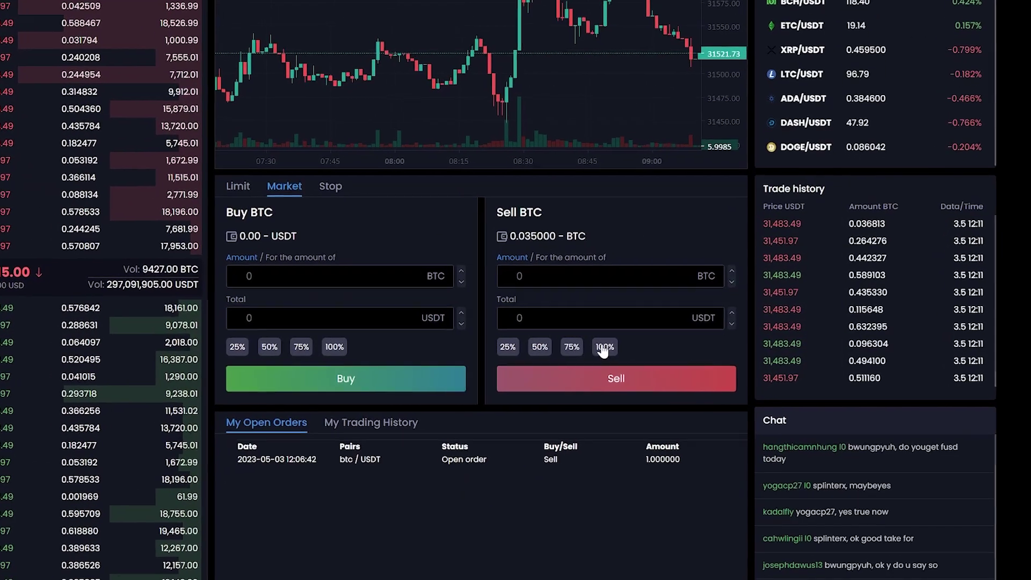
{"action": "left_click", "coordinate": [626, 507]}
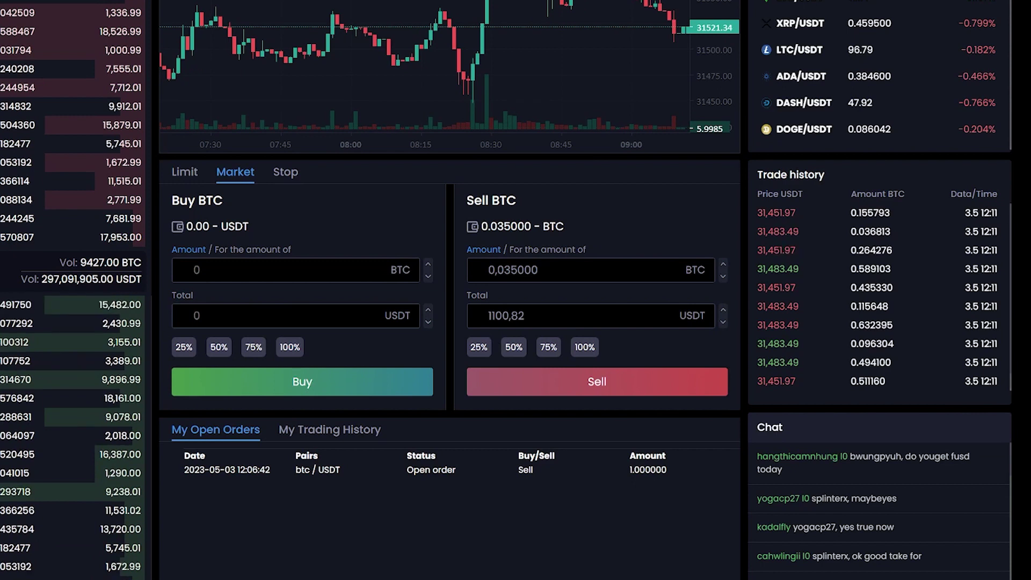
{"action": "left_click", "coordinate": [580, 380]}
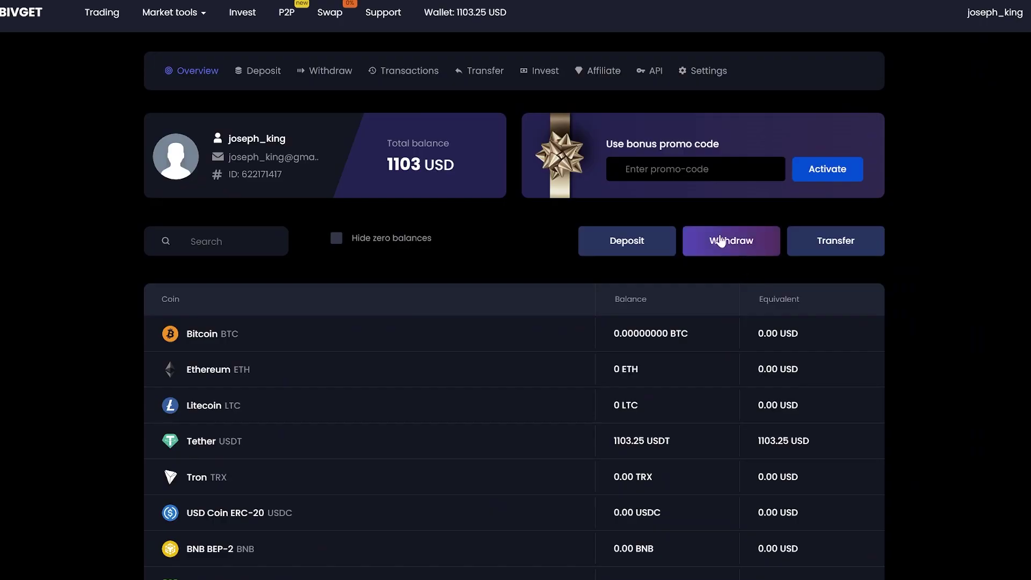
Withdraw 1103 USDT on the TRC20 network to the pasted address.
{"action": "left_click", "coordinate": [727, 251]}
{"action": "left_click", "coordinate": [314, 388]}
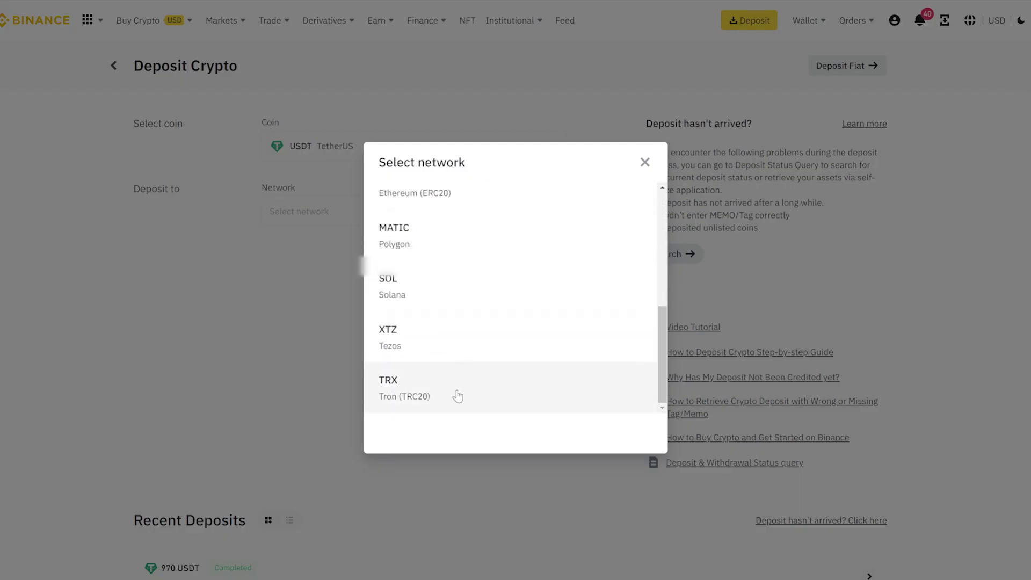
{"action": "left_click", "coordinate": [456, 396]}
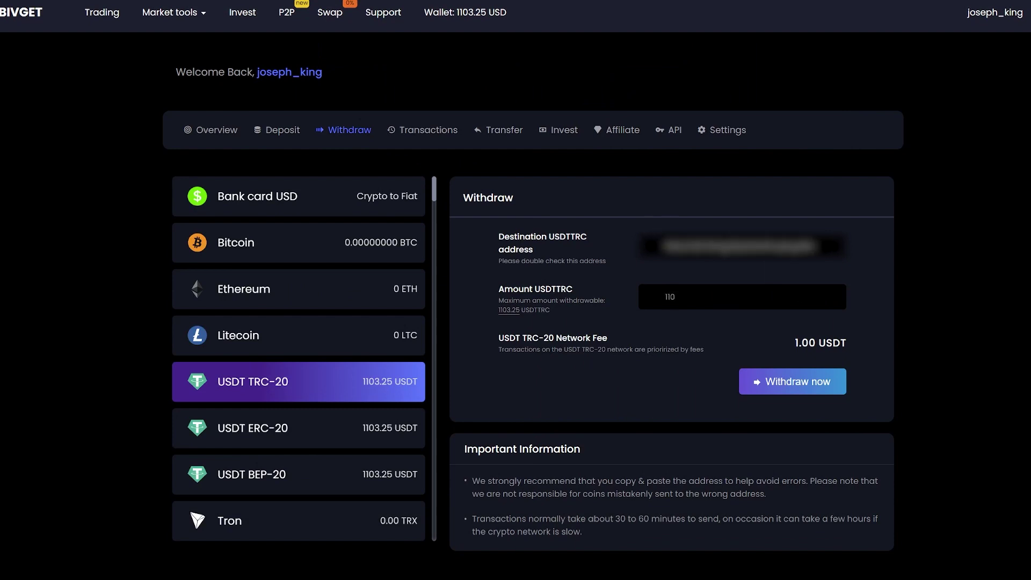
{"action": "left_click", "coordinate": [777, 384]}
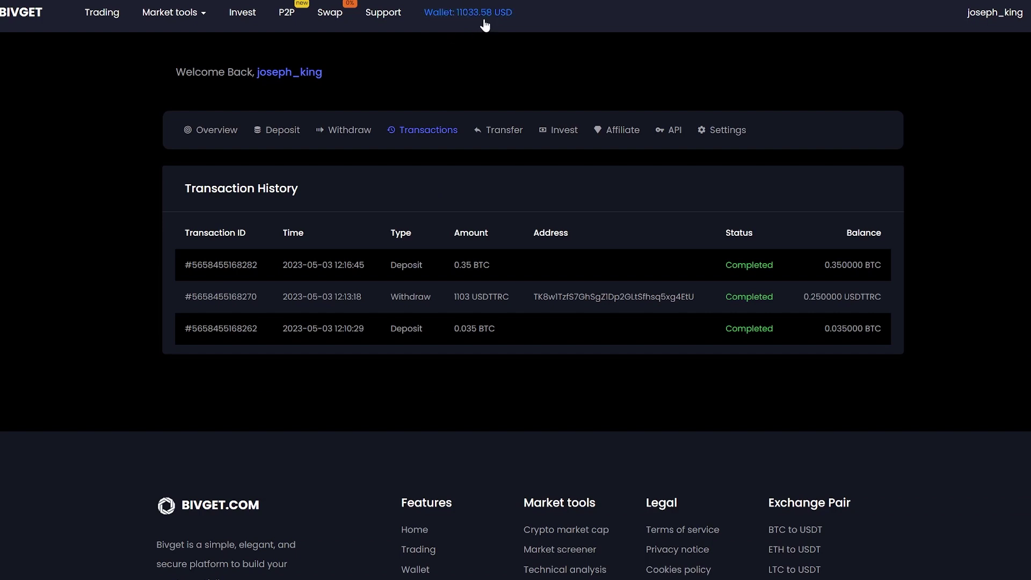
Market-sell all 0.35 BTC on the BTC/USDT page for about 11031.23 USDT.
{"action": "left_click", "coordinate": [100, 16]}
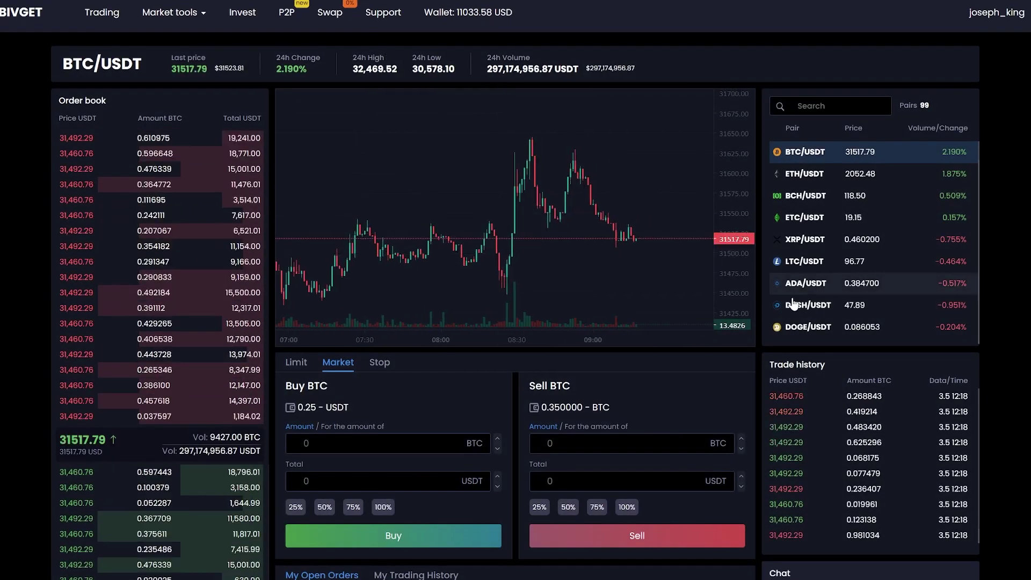
{"action": "scroll", "coordinate": [792, 304], "scroll_direction": "down", "scroll_amount": 3}
{"action": "left_click", "coordinate": [625, 346]}
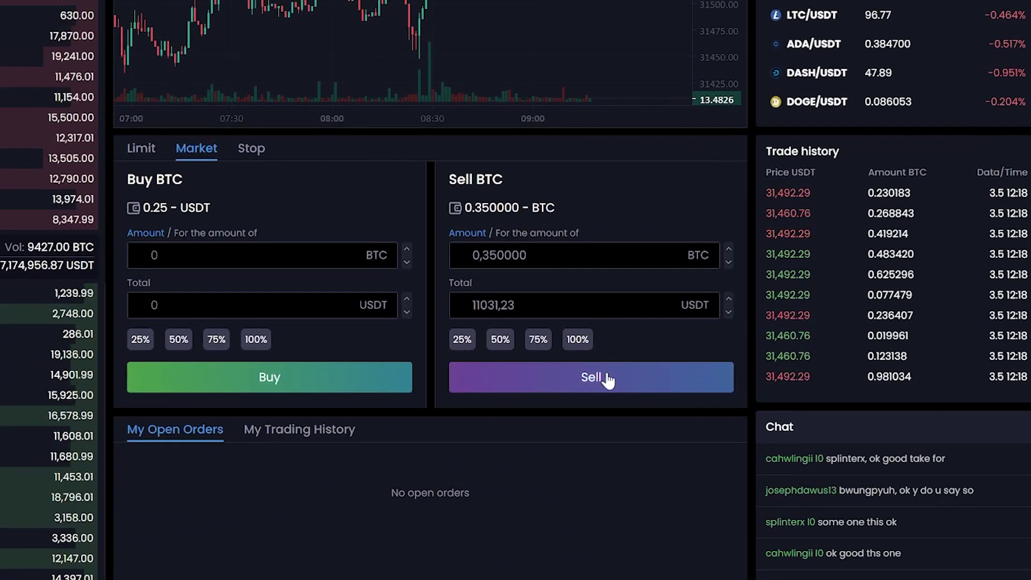
{"action": "left_click", "coordinate": [567, 383]}
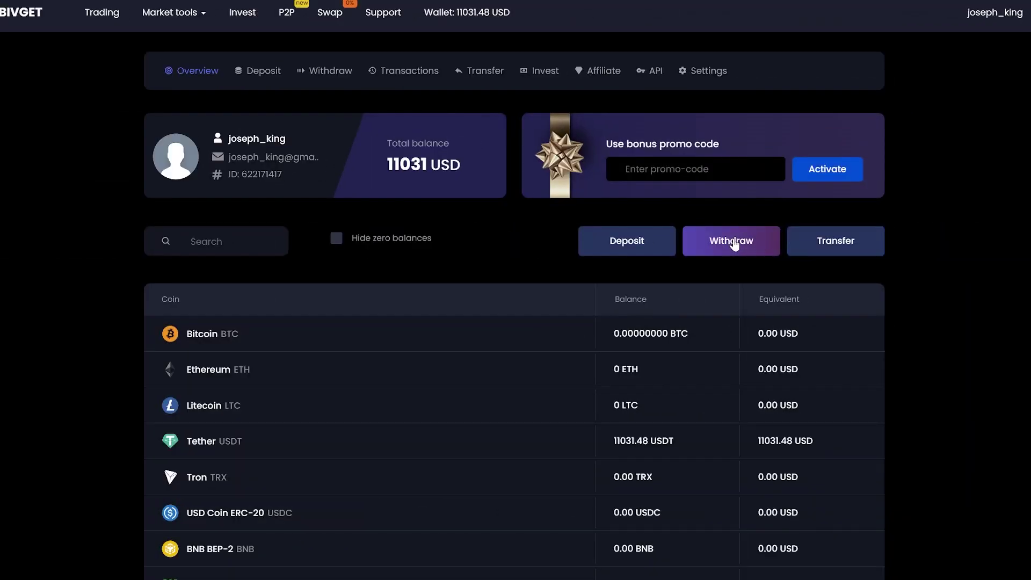
Withdraw 11031 USDT TRC-20 to the pasted destination address.
{"action": "left_click", "coordinate": [734, 245]}
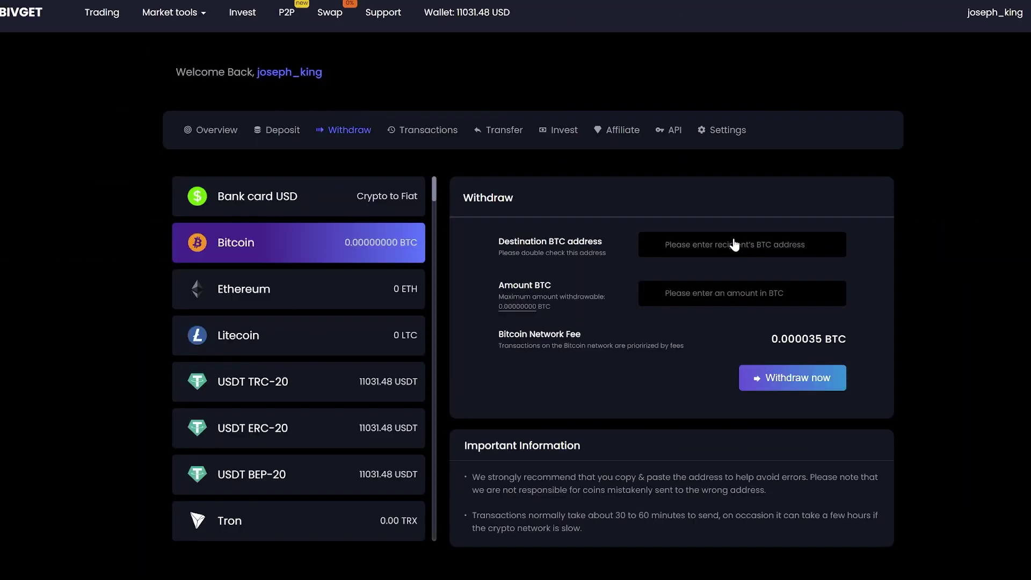
{"action": "left_click", "coordinate": [193, 381]}
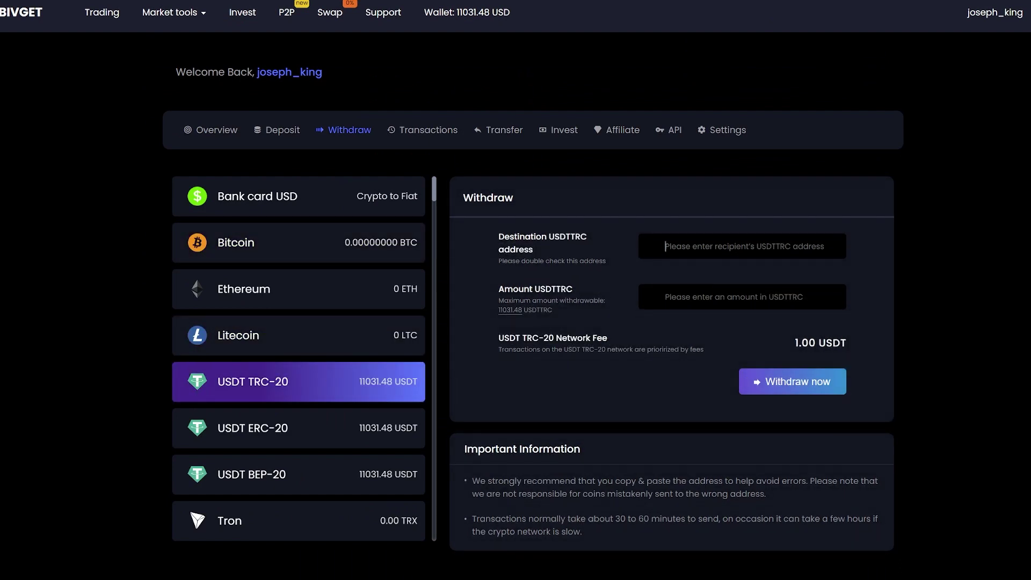
{"action": "key", "text": "ctrl+v"}
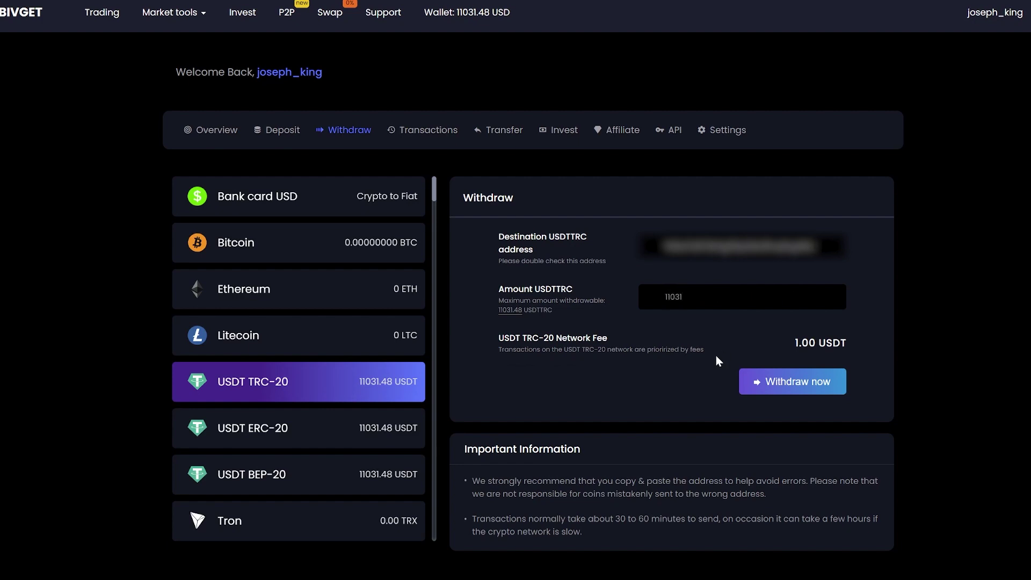
{"action": "left_click", "coordinate": [770, 382]}
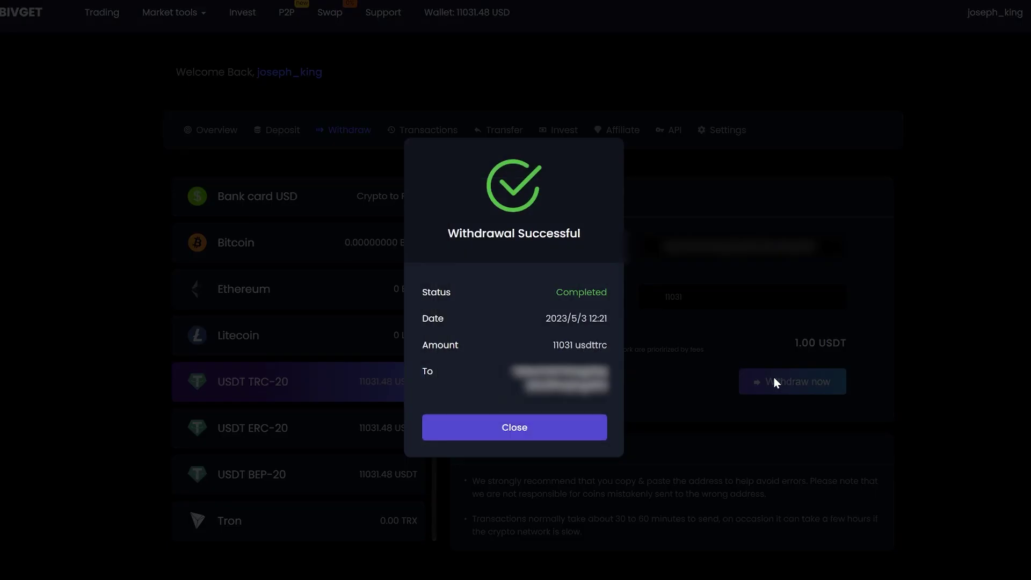